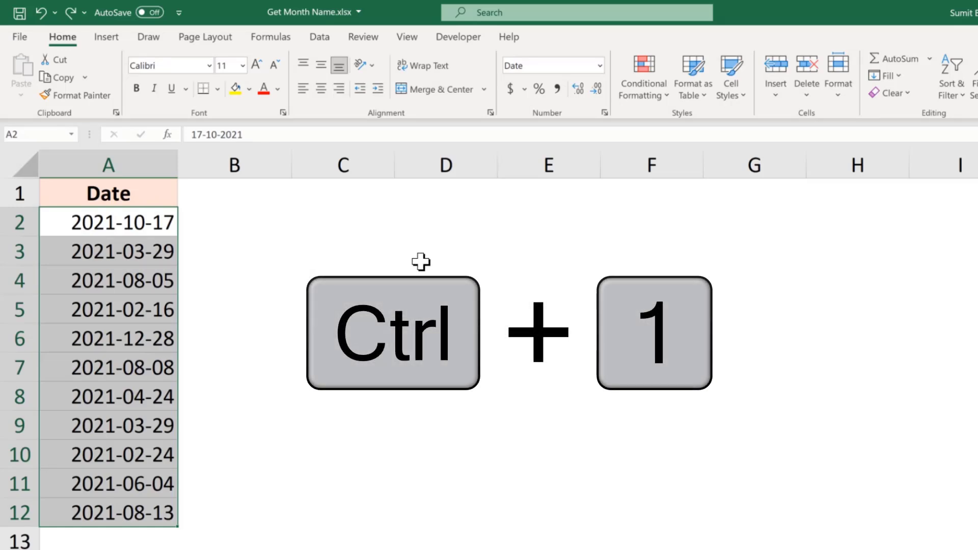
# Apply the custom number format mmmm to the dates in A2:A12.
pyautogui.hotkey('ctrl', '1')
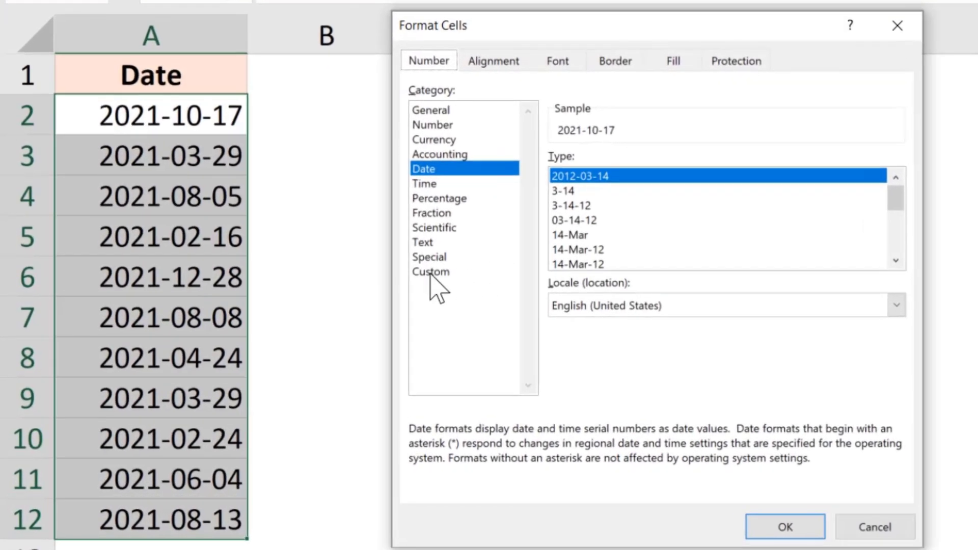
pyautogui.click(433, 273)
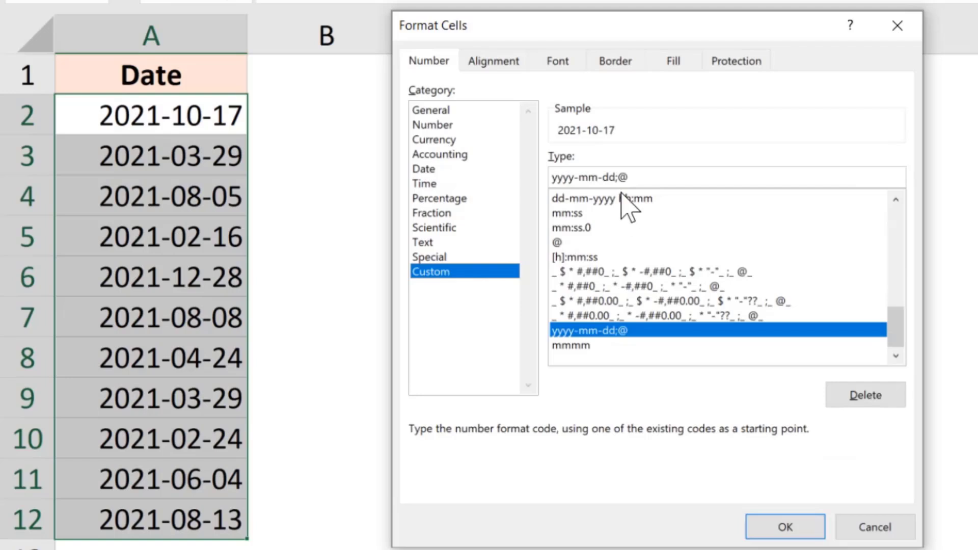
pyautogui.moveTo(552, 178); pyautogui.dragTo(653, 182)
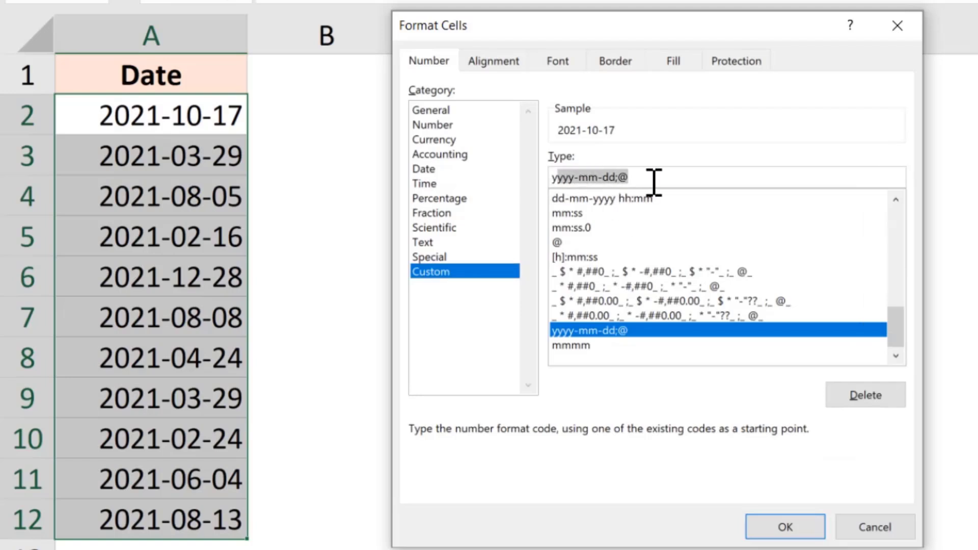
pyautogui.click(650, 182)
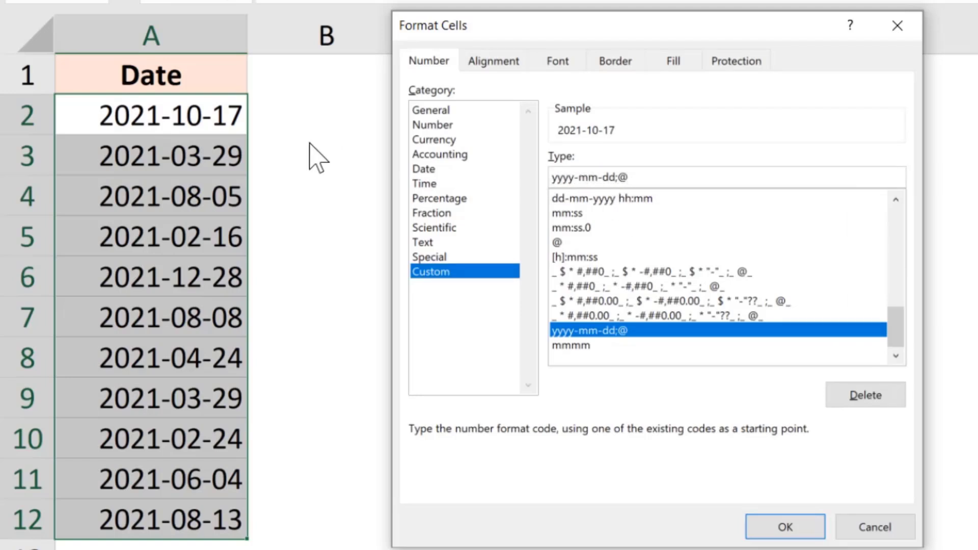
pyautogui.moveTo(645, 181); pyautogui.dragTo(514, 180)
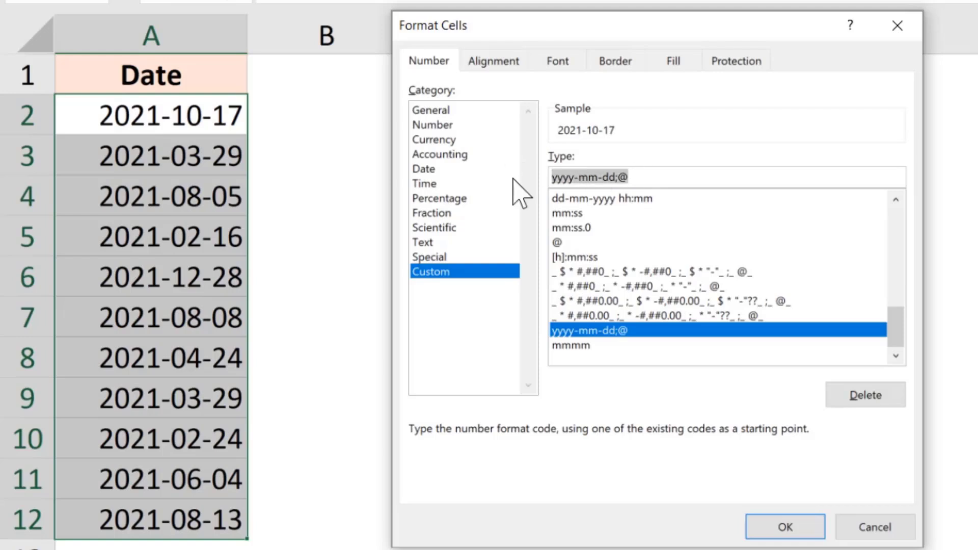
pyautogui.press('BackSpace')
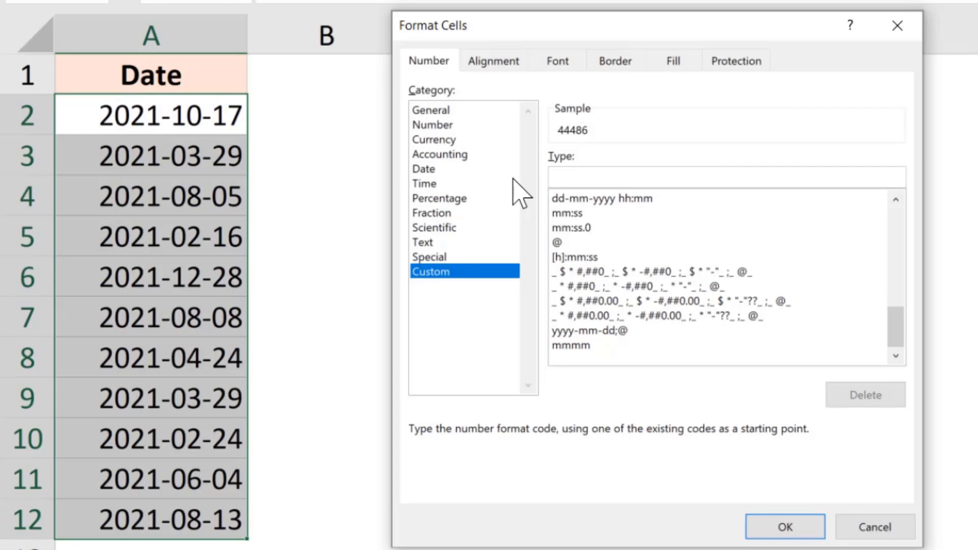
pyautogui.write('m')
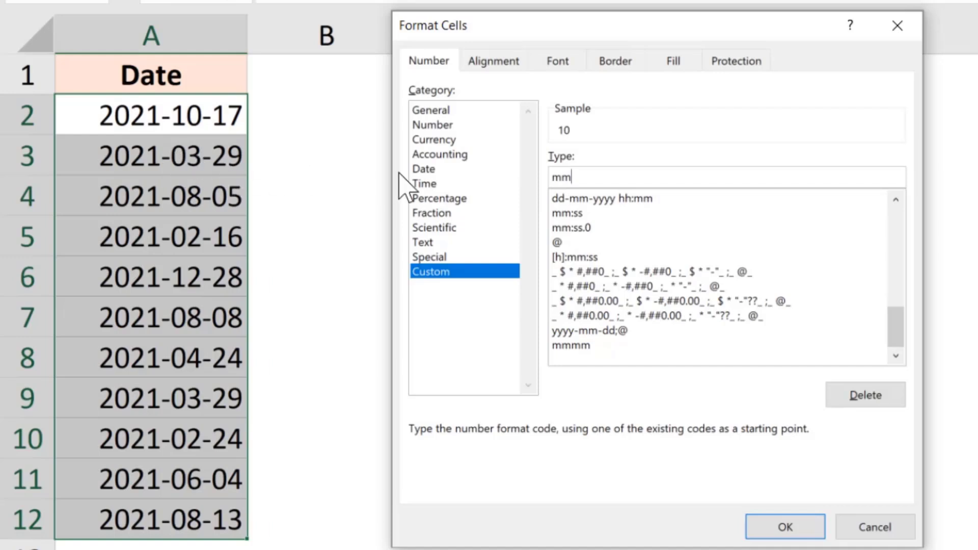
pyautogui.write('m')
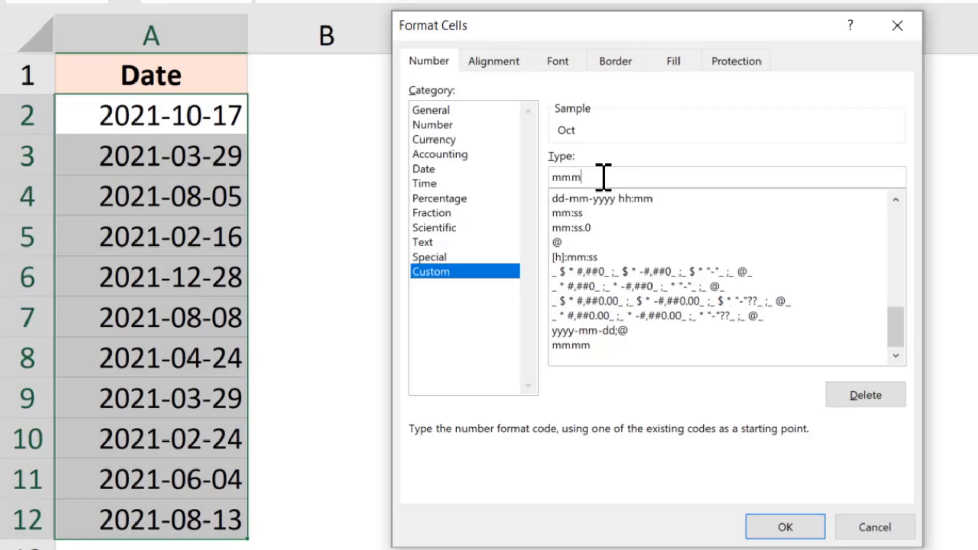
pyautogui.write('m')
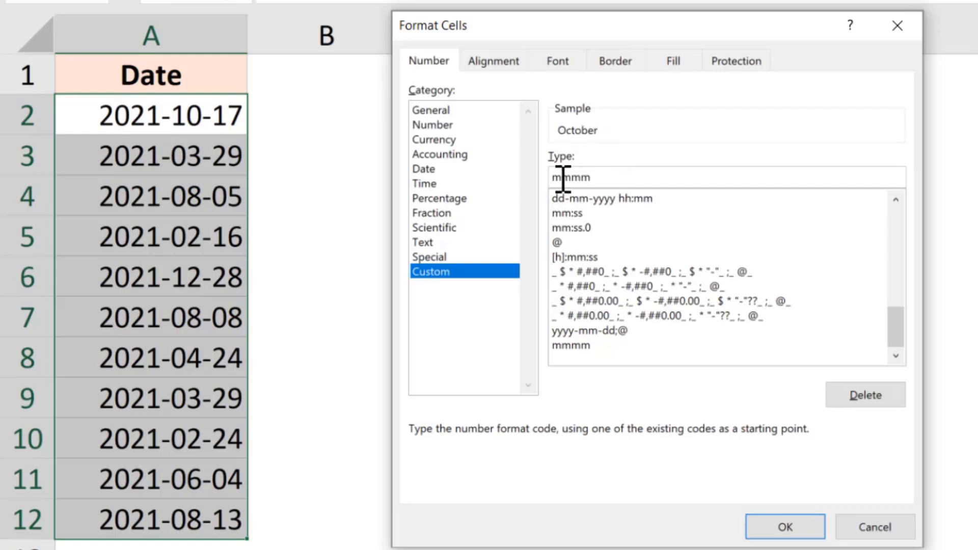
pyautogui.click(767, 527)
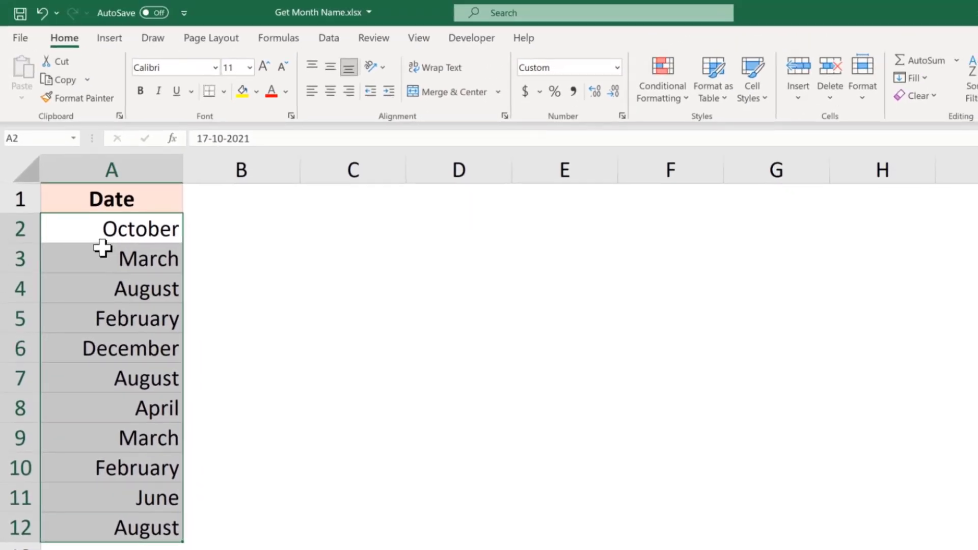
pyautogui.click(110, 230)
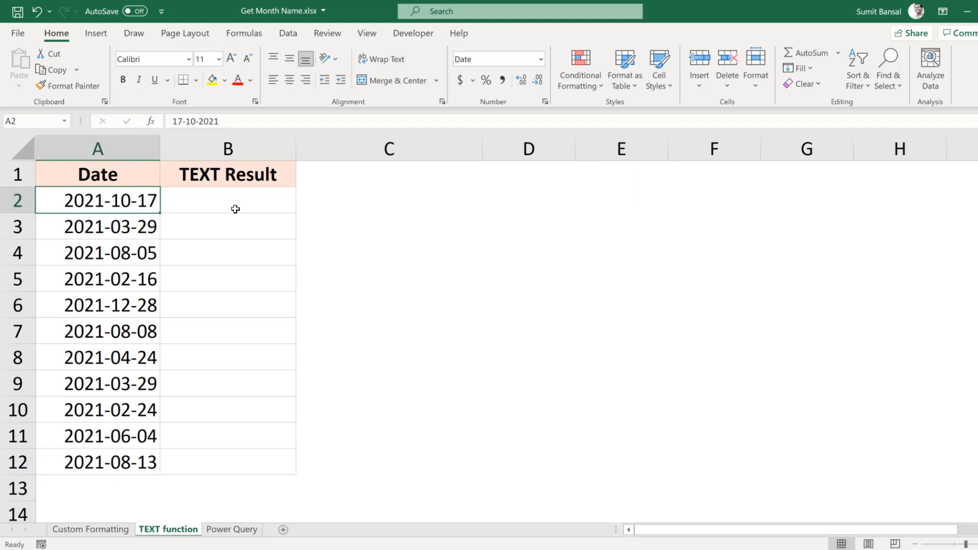
# Enter =TEXT(A2,"mmmm") in B2 and fill the formula down to B12.
pyautogui.click(236, 209)
pyautogui.write('=text')
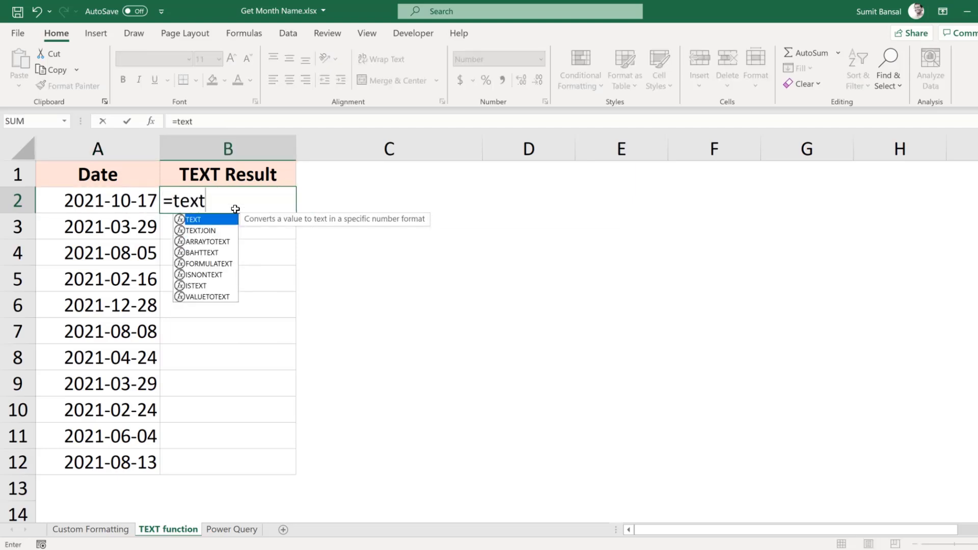
pyautogui.press('Tab')
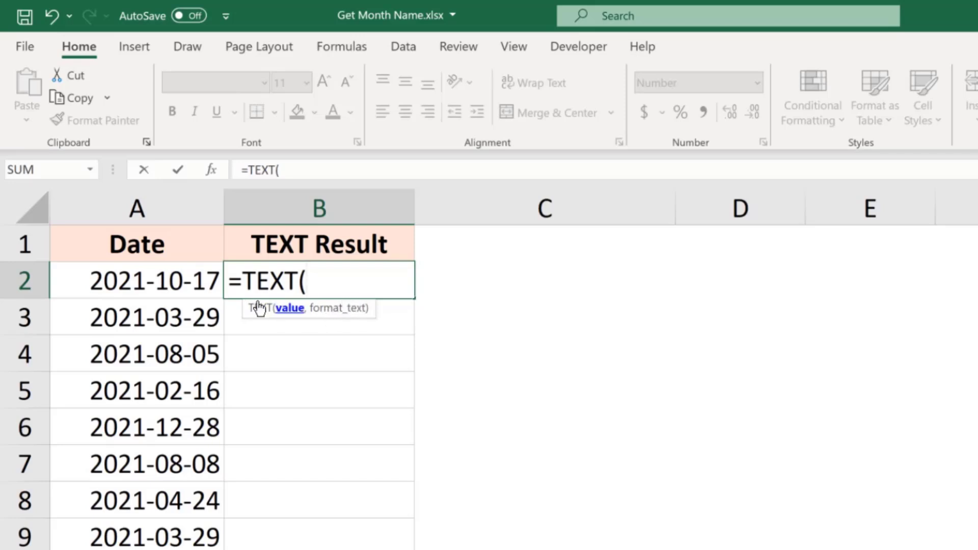
pyautogui.click(177, 281)
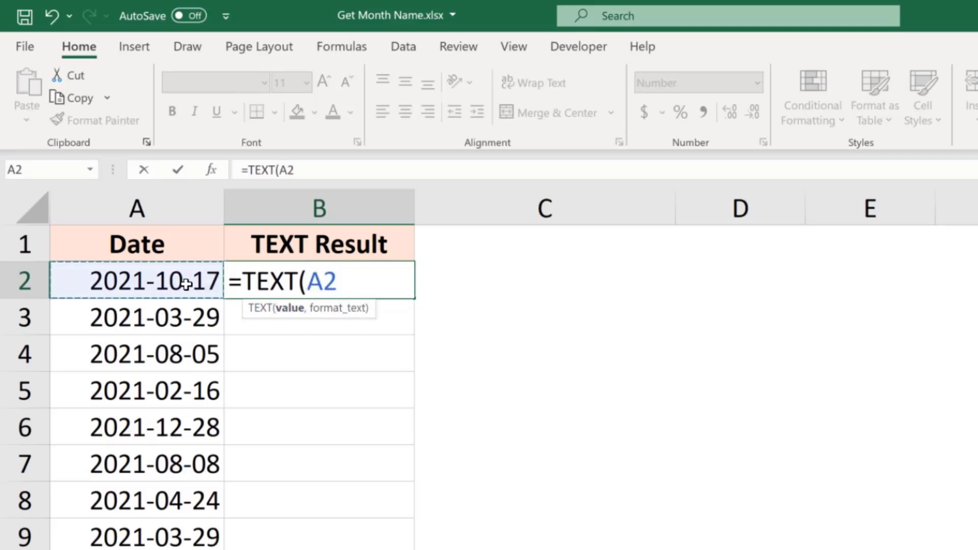
pyautogui.write(',"mmmm')
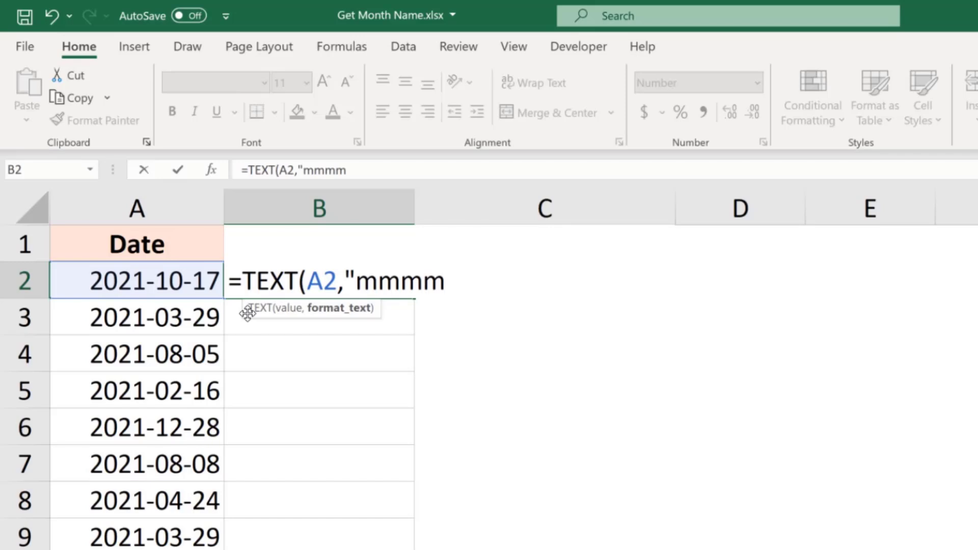
pyautogui.write('")')
pyautogui.press('Return')
pyautogui.press('Up')
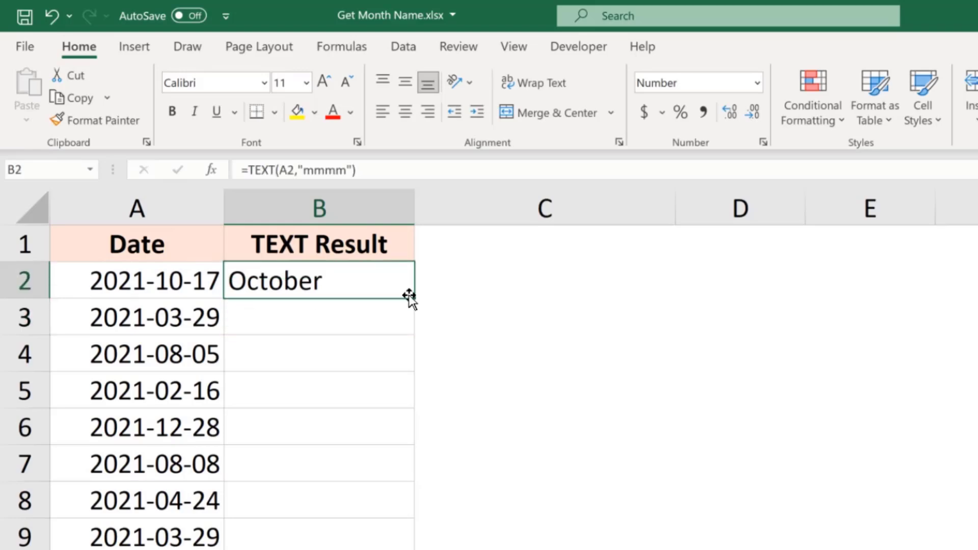
pyautogui.doubleClick(414, 298)
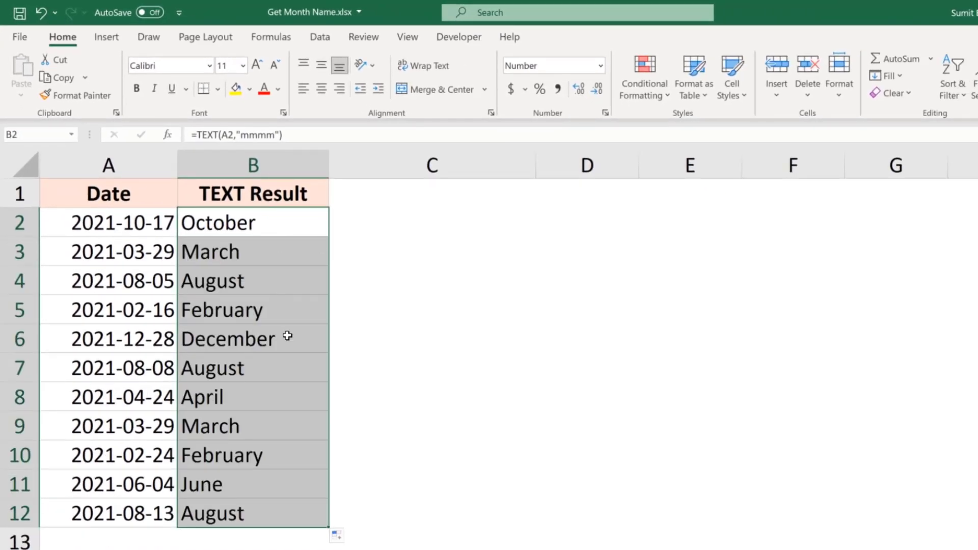
pyautogui.click(270, 220)
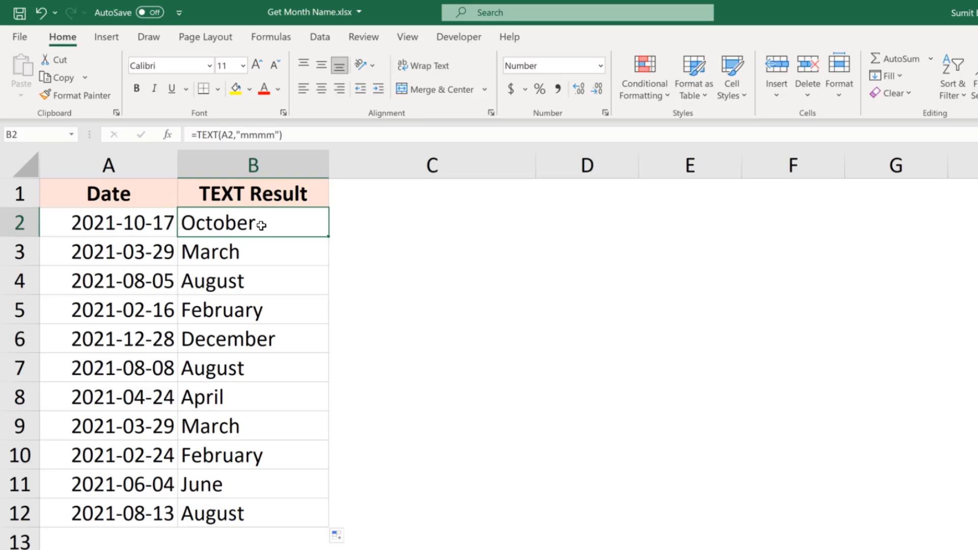
# Enter =ROUNDUP(MONTH(A2)/3,0) in C2 to calculate the quarter and fill the formula down to C12.
pyautogui.click(356, 224)
pyautogui.write('=')
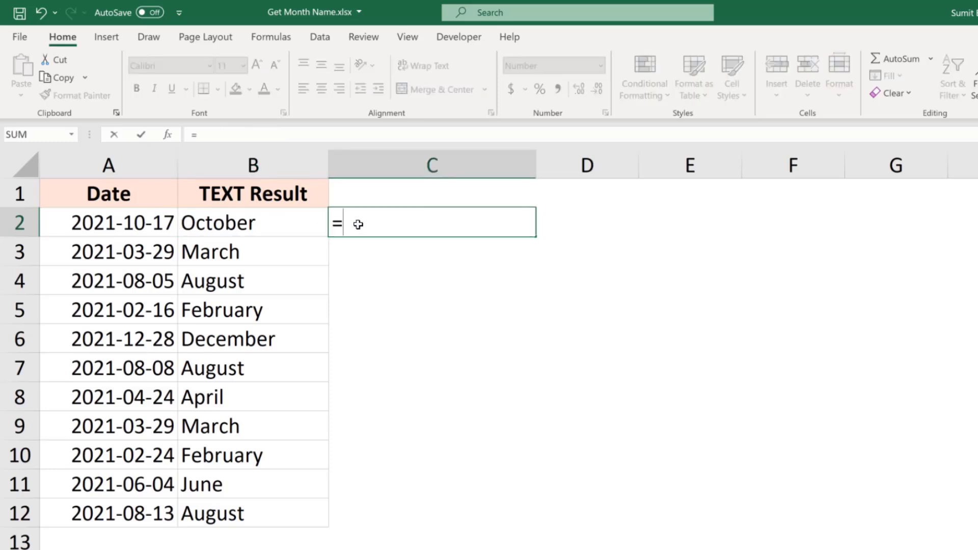
pyautogui.write('roundup')
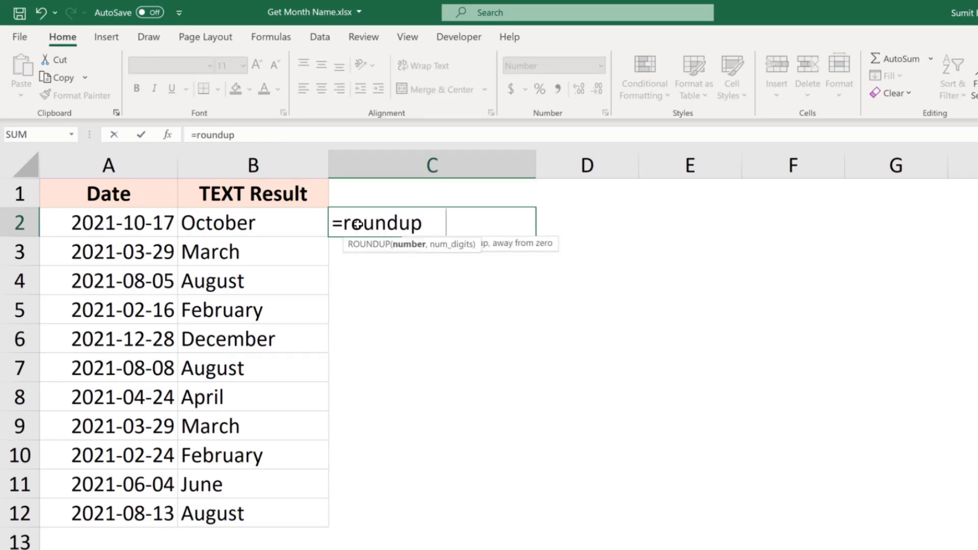
pyautogui.press('Tab')
pyautogui.write('mont')
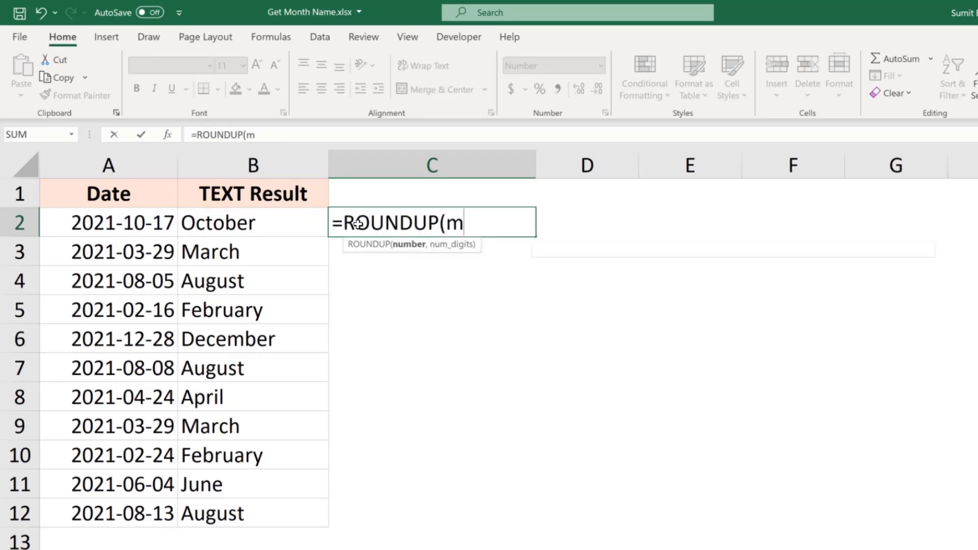
pyautogui.press('Tab')
pyautogui.press('Left')
pyautogui.press('Left')
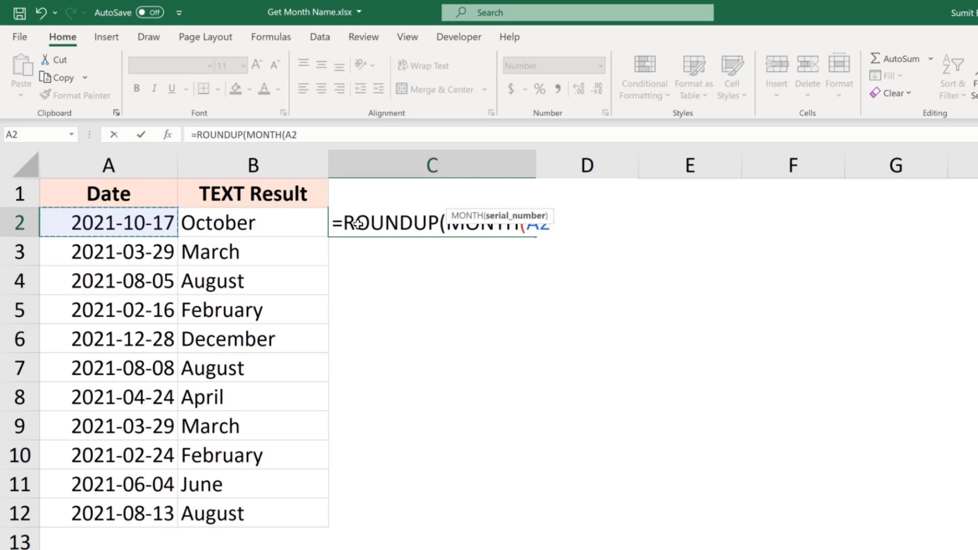
pyautogui.write(')')
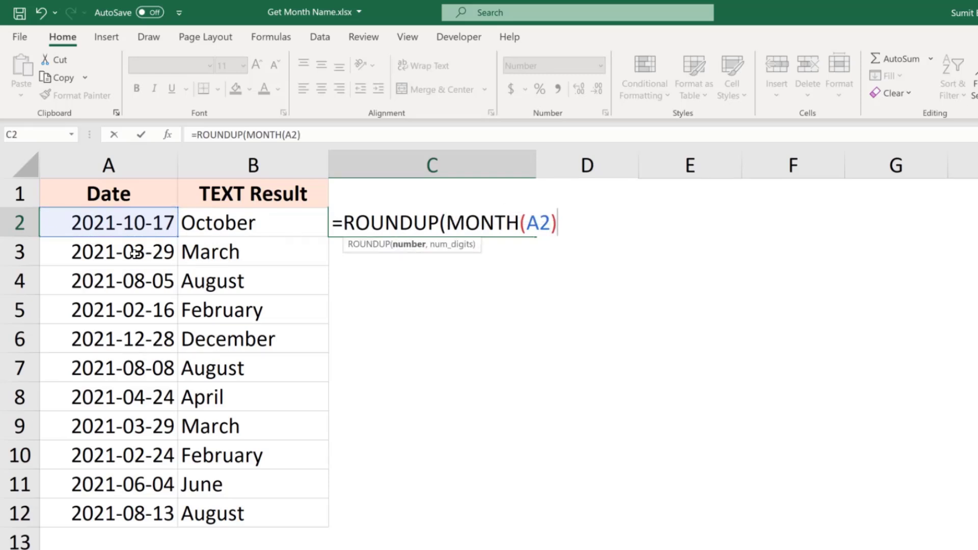
pyautogui.write('/3')
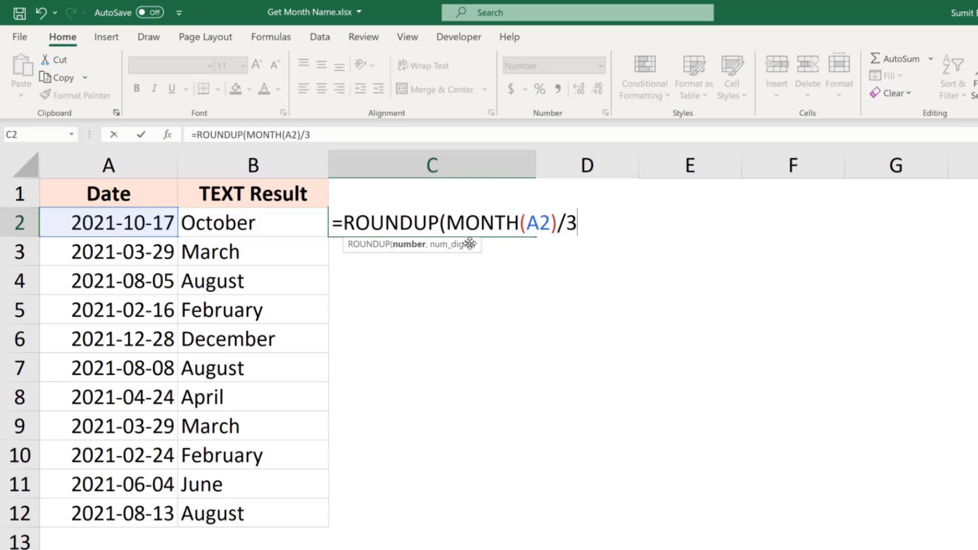
pyautogui.write(',0)')
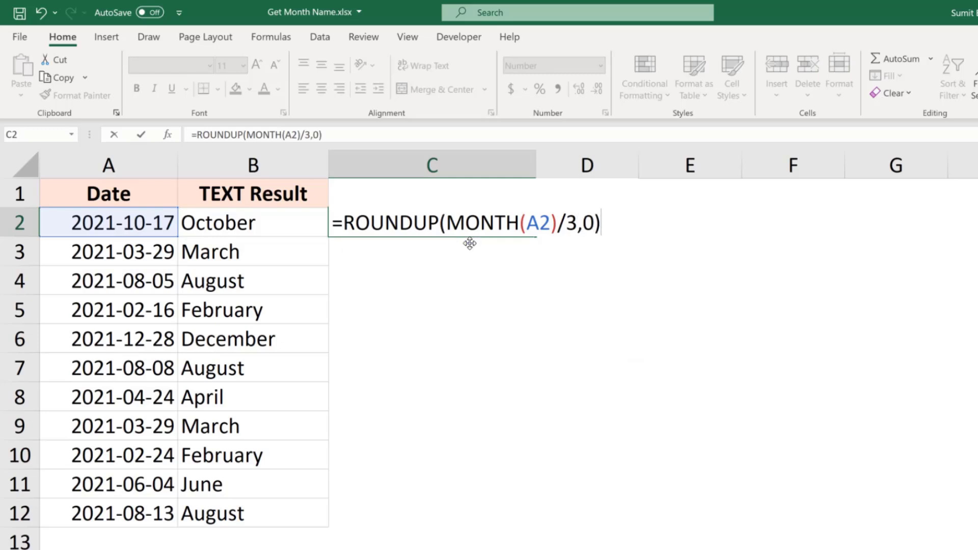
pyautogui.press('Return')
pyautogui.press('Up')
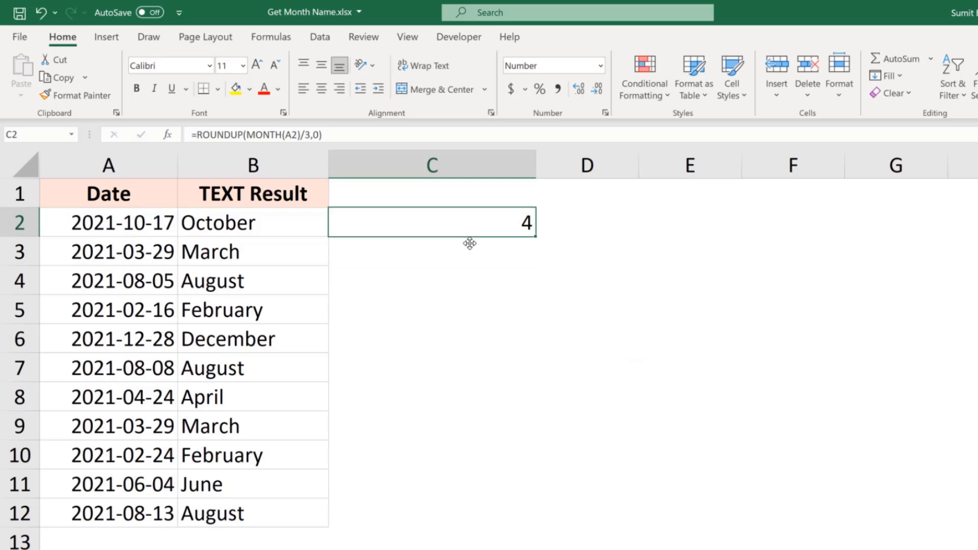
pyautogui.doubleClick(537, 240)
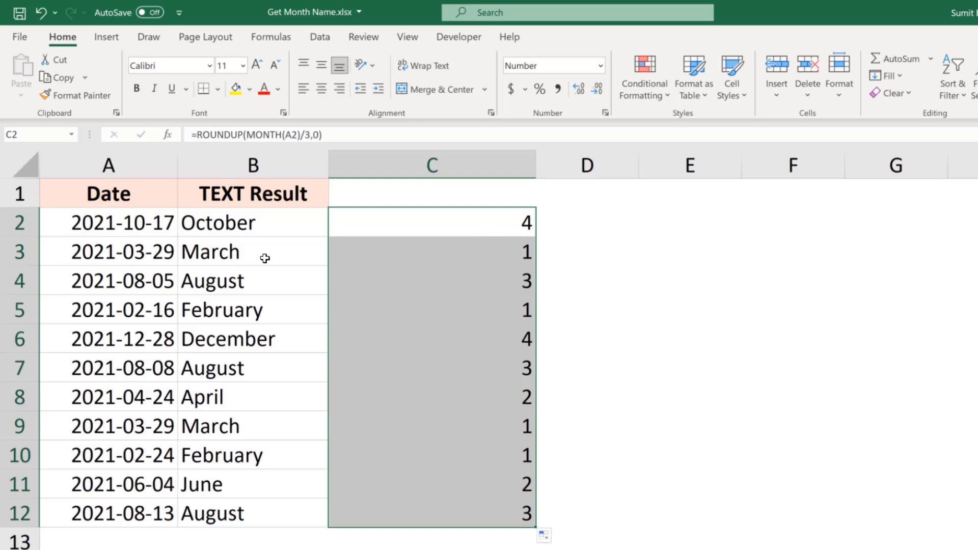
pyautogui.click(264, 283)
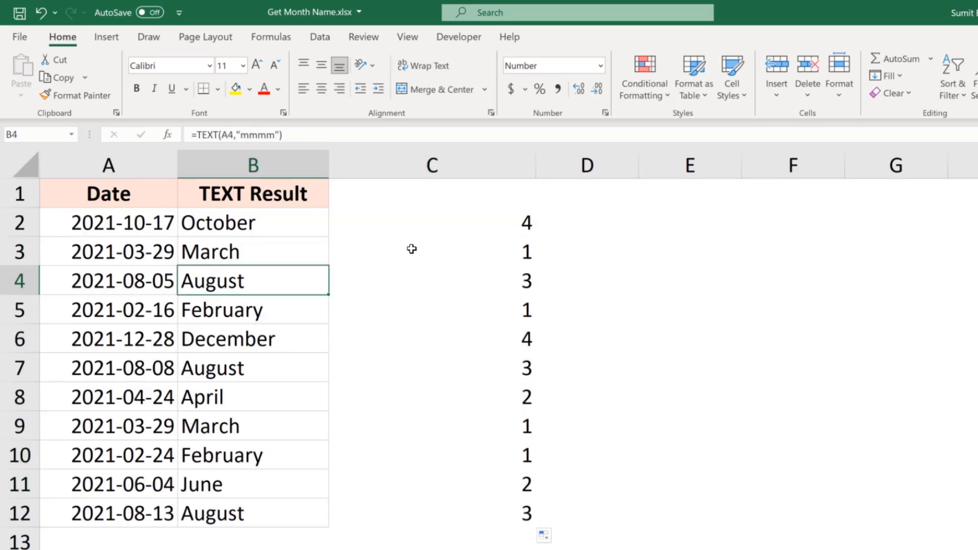
# Copy the ROUNDUP(MONTH(A2)/3,0) expression from C2 without its equals sign, leaving that cell's formula as it is.
pyautogui.click(396, 226)
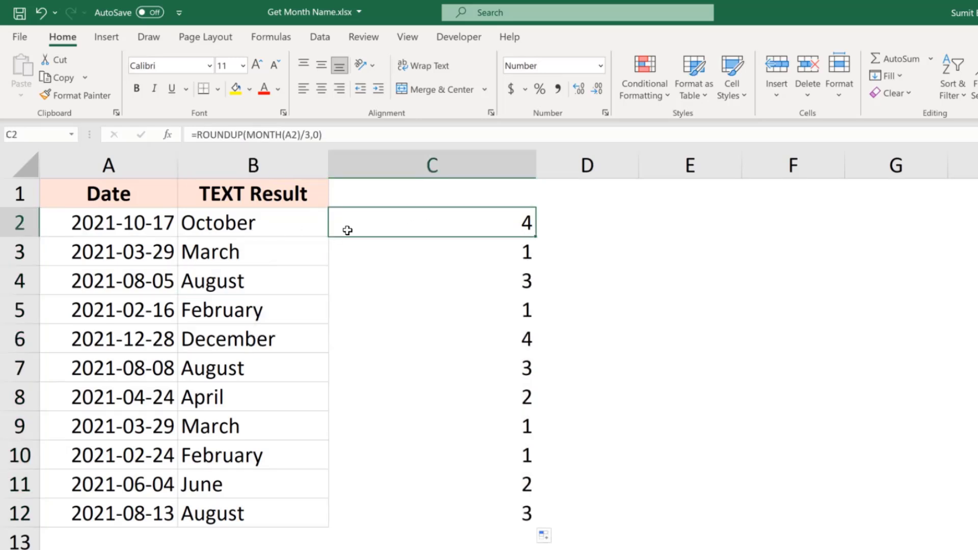
pyautogui.doubleClick(427, 230)
pyautogui.hotkey('shift', 'Home')
pyautogui.hotkey('shift', 'Right')
pyautogui.press('Escape')
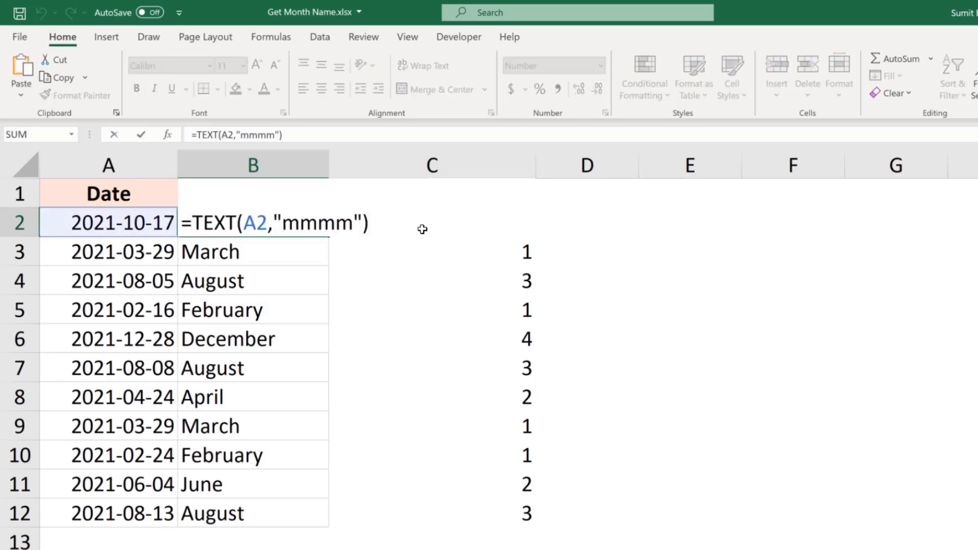
# Append &" - Quarter: "&ROUNDUP(MONTH(A2)/3,0) to the TEXT formula in B2 and autofit the width of column B.
pyautogui.write('&')
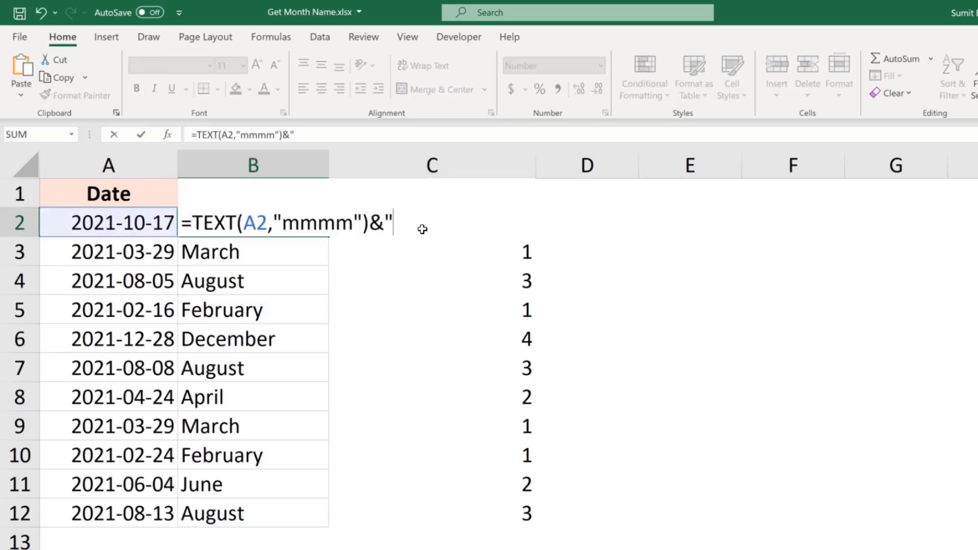
pyautogui.write('" - Quarter: &')
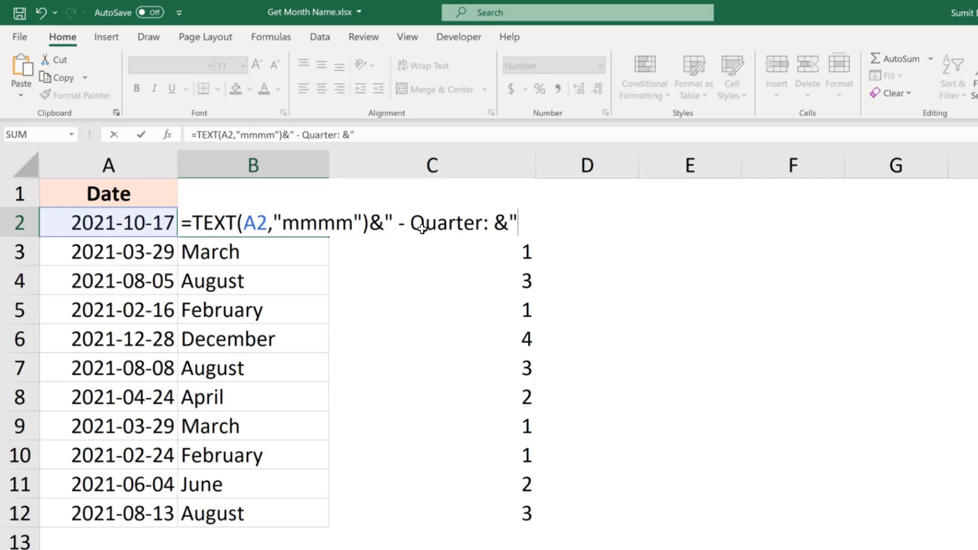
pyautogui.write('"&')
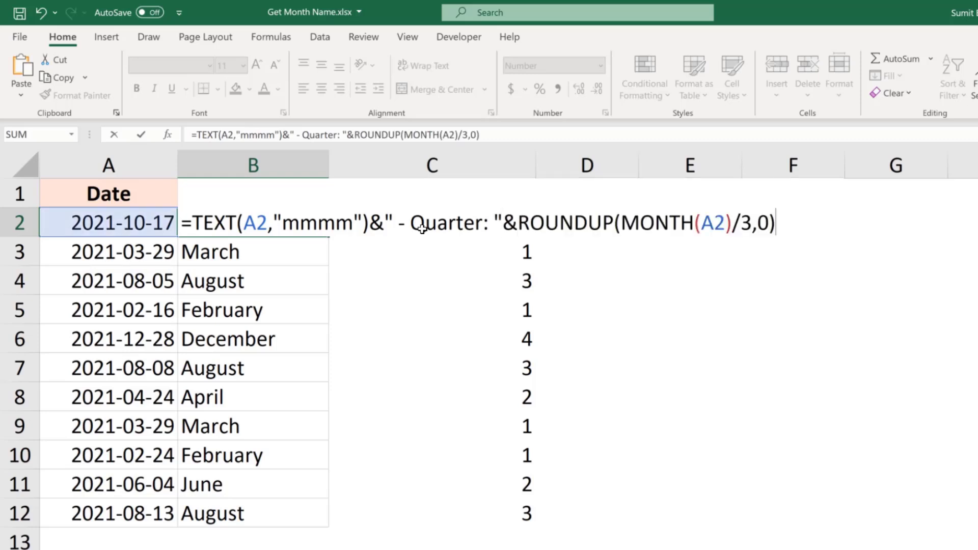
pyautogui.press('Return')
pyautogui.press('Up')
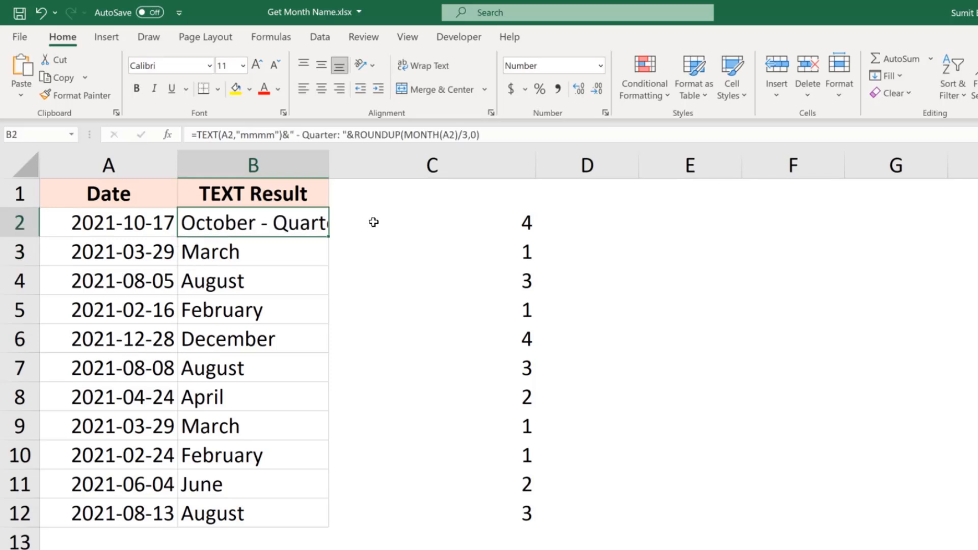
pyautogui.doubleClick(328, 166)
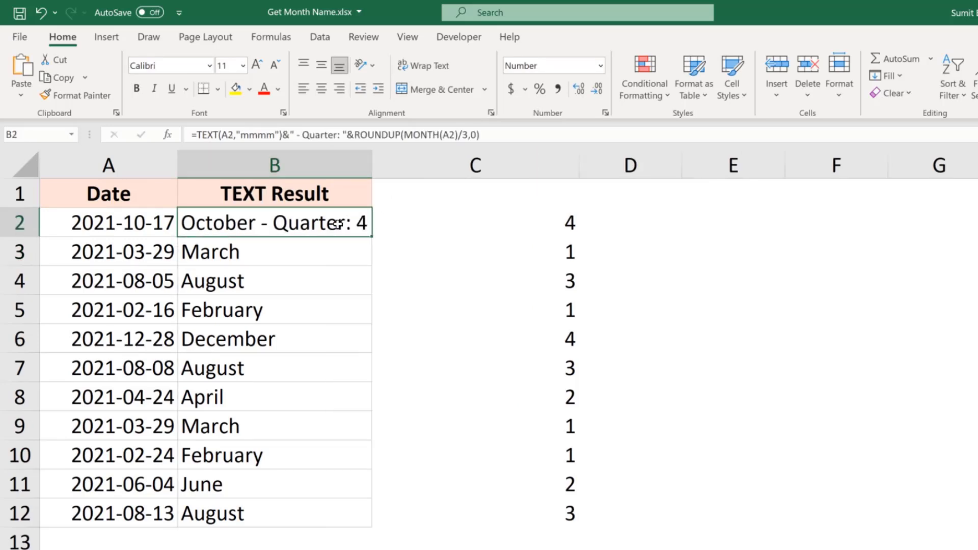
# Fill the combined month and quarter formula from B2 down to B12 and autofit the width of column B.
pyautogui.doubleClick(372, 236)
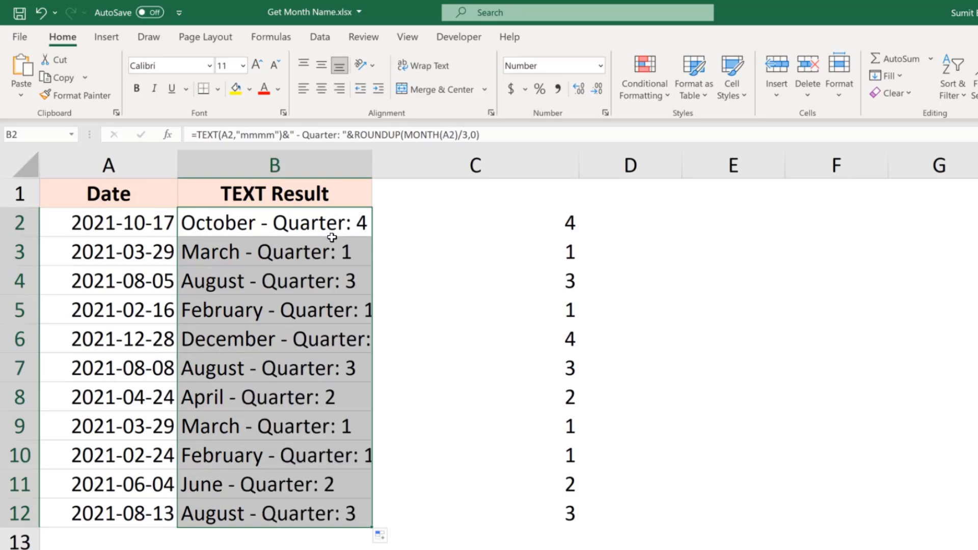
pyautogui.click(372, 163)
pyautogui.doubleClick(372, 165)
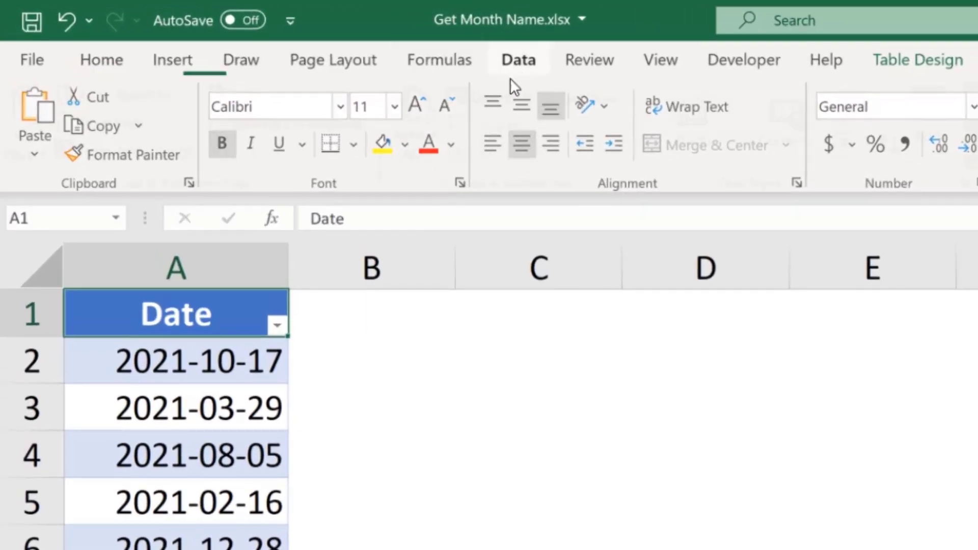
# Load the Date table on the Power Query sheet into the Power Query Editor as a table/range source.
pyautogui.click(515, 70)
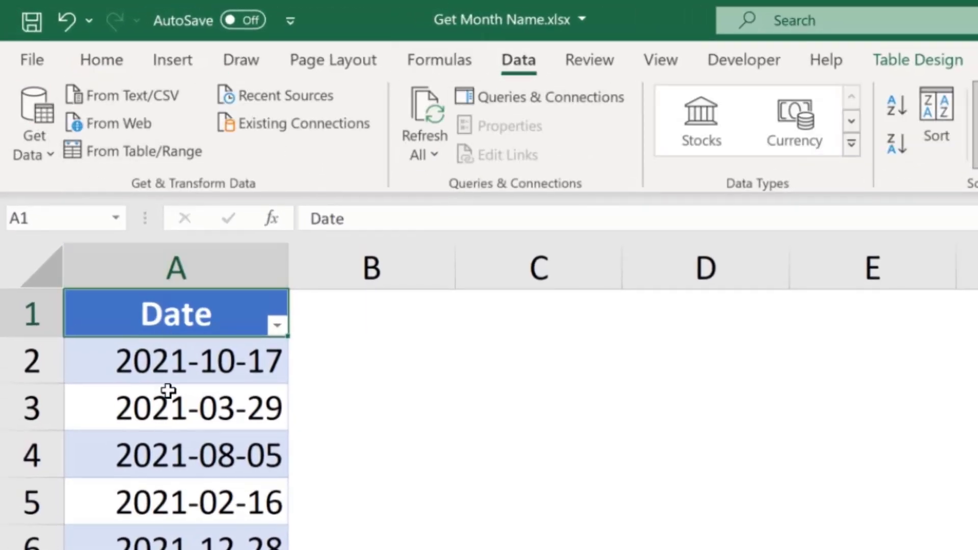
pyautogui.click(165, 407)
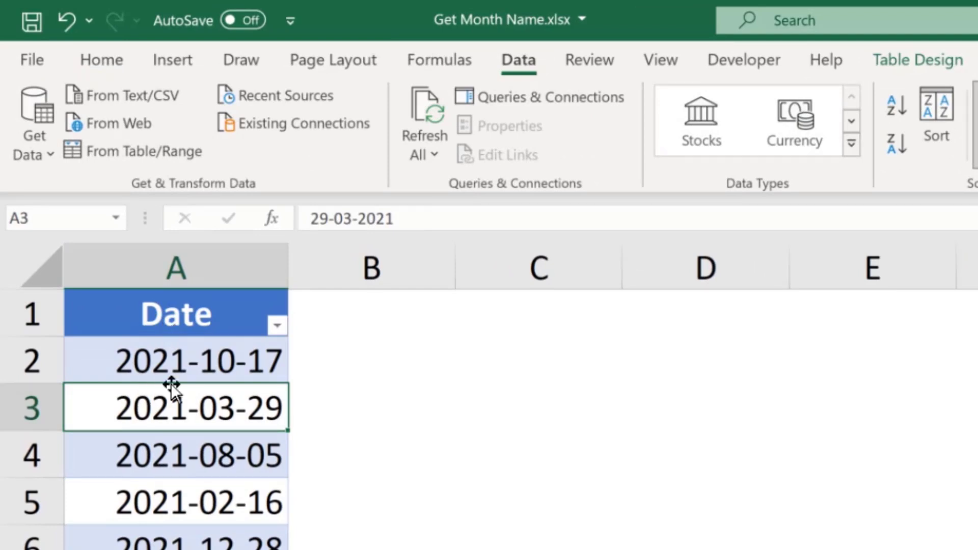
pyautogui.click(134, 153)
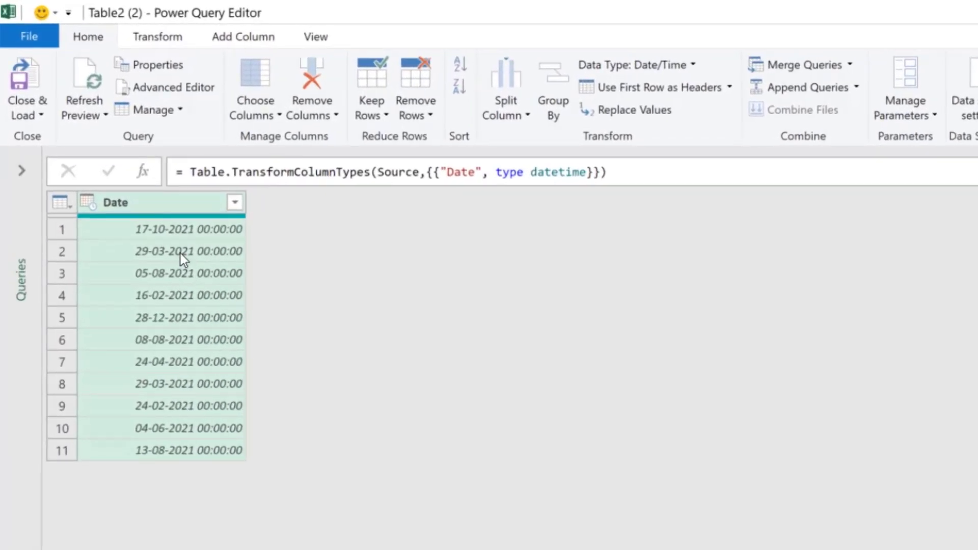
# Transform the Date column in the query into the name of the month.
pyautogui.rightClick(149, 204)
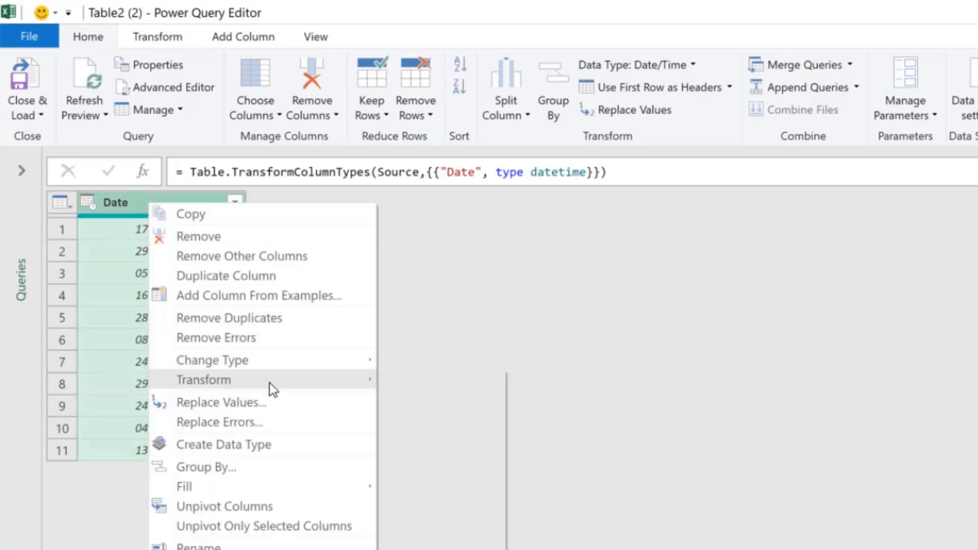
pyautogui.moveTo(310, 381)
pyautogui.moveTo(501, 441)
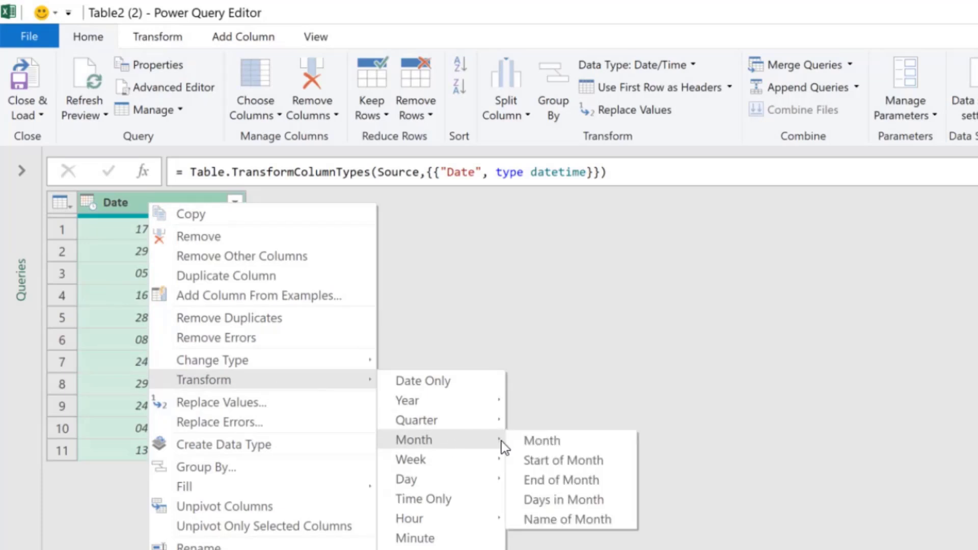
pyautogui.click(568, 520)
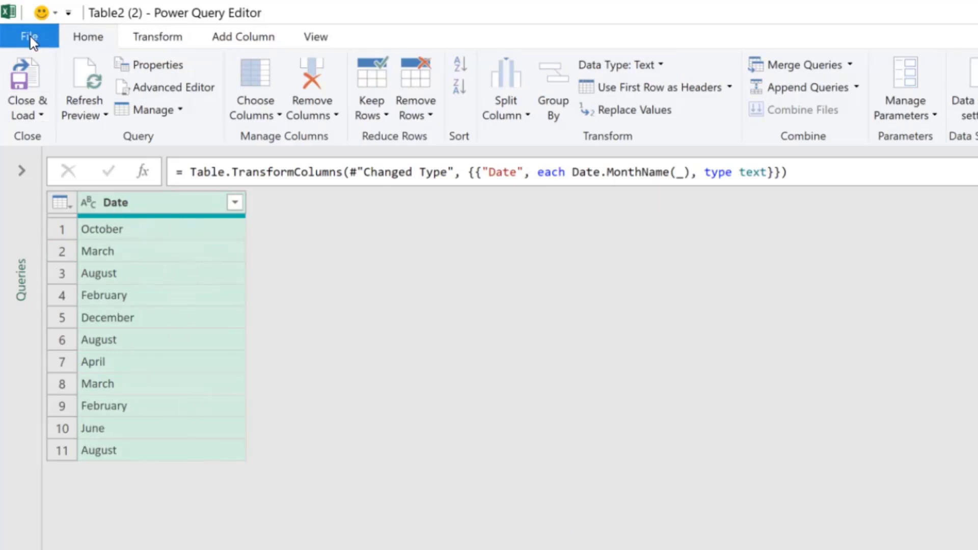
# Close the query and load its result into a new worksheet, comparing it with the original dates on the Power Query sheet.
pyautogui.click(21, 82)
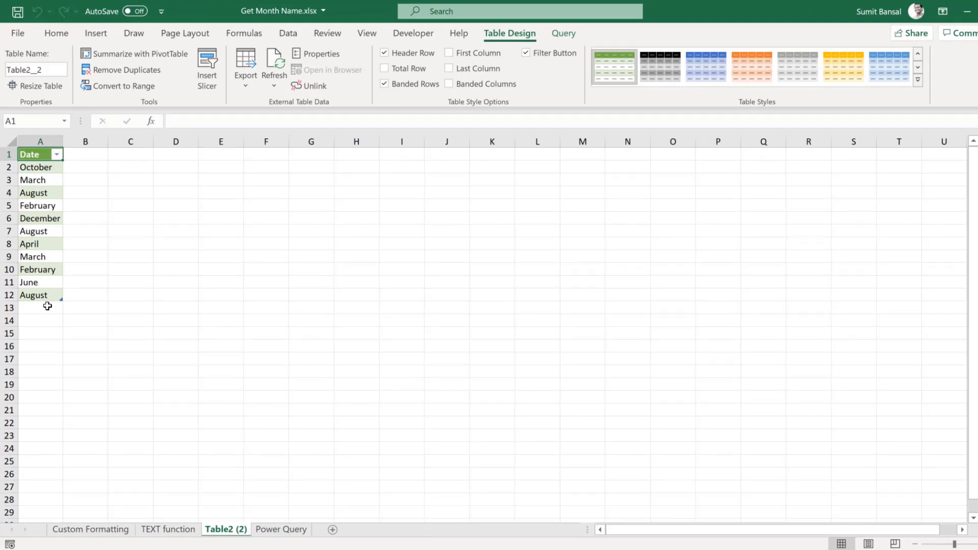
pyautogui.click(281, 529)
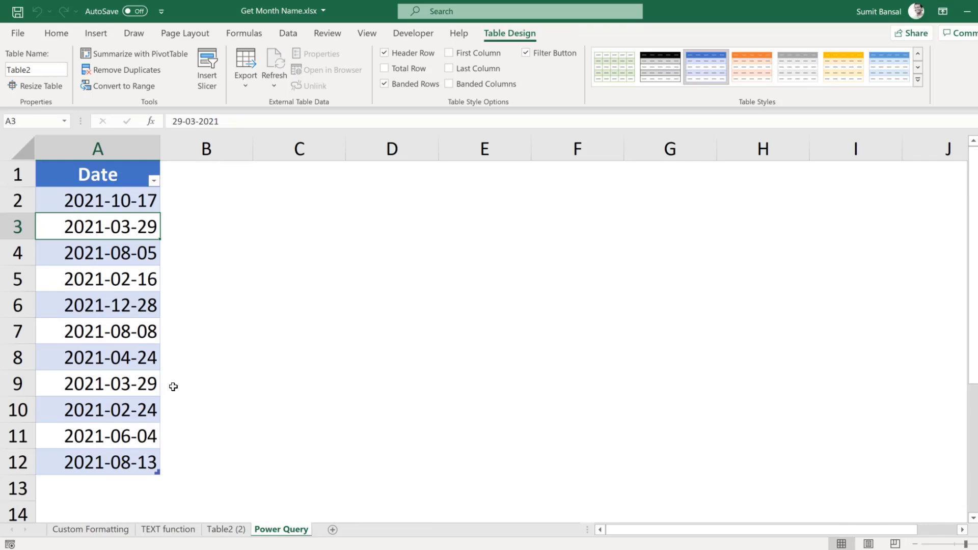
pyautogui.click(219, 529)
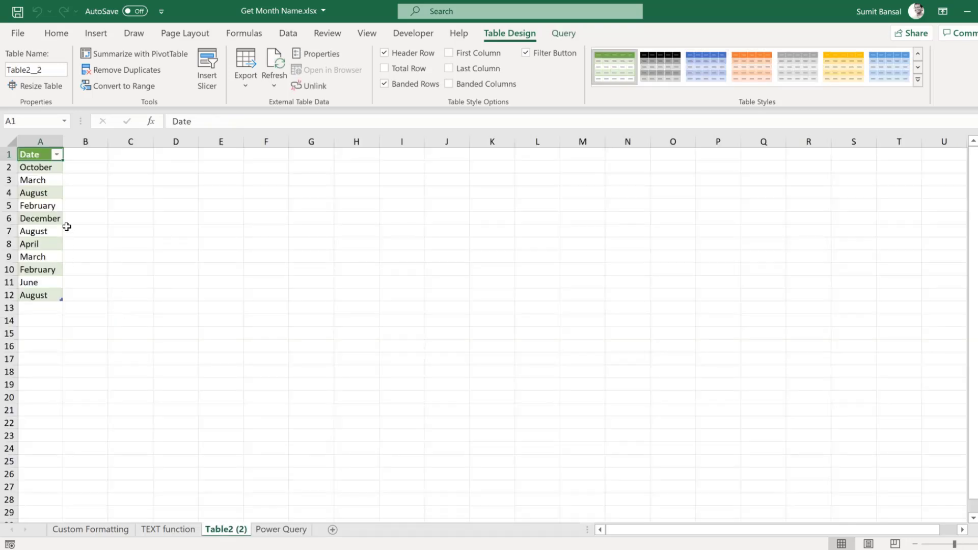